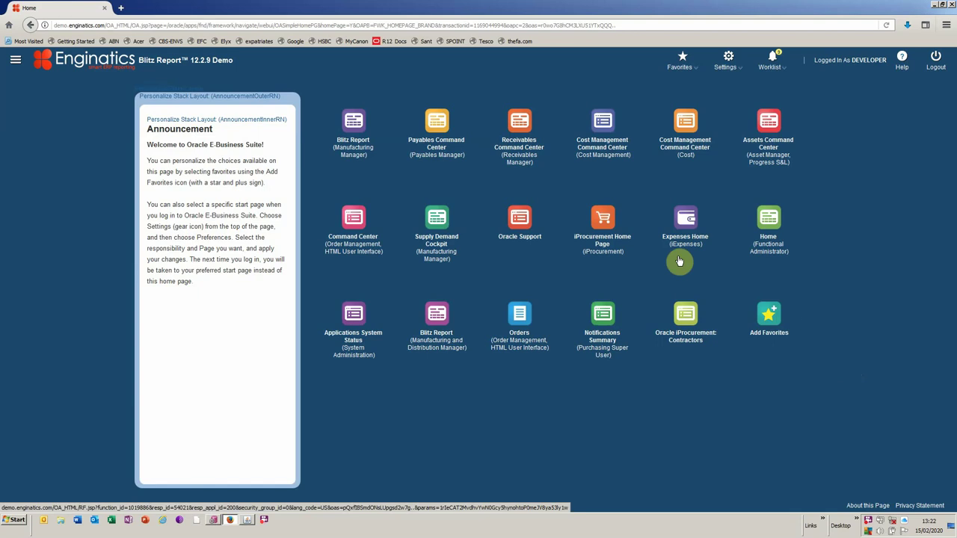
# Switch to Oracle Applications and close the Blitz Reports and Blitz Reports Setup windows for AP - SUPPLIER AUDIT
pyautogui.hotkey('alt', 'Tab')
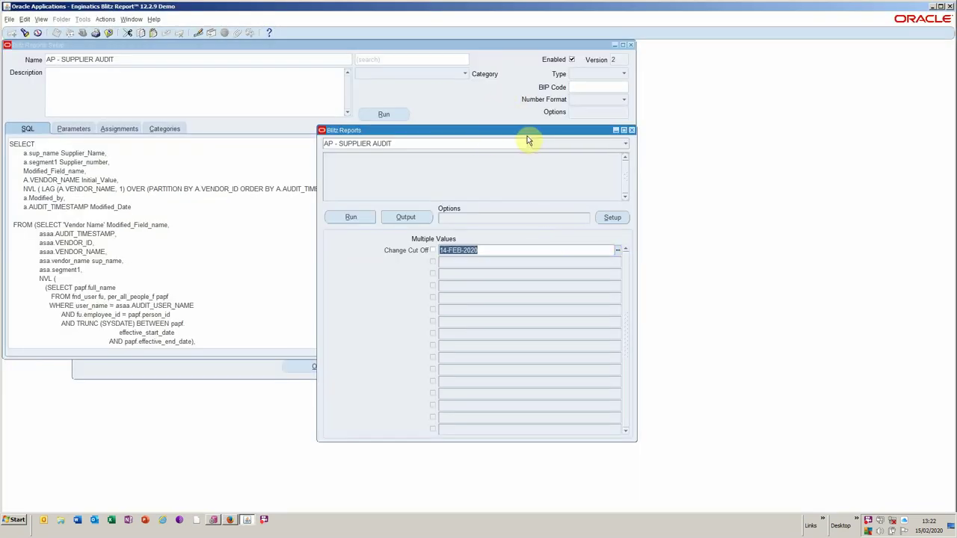
pyautogui.moveTo(536, 136); pyautogui.dragTo(556, 125)
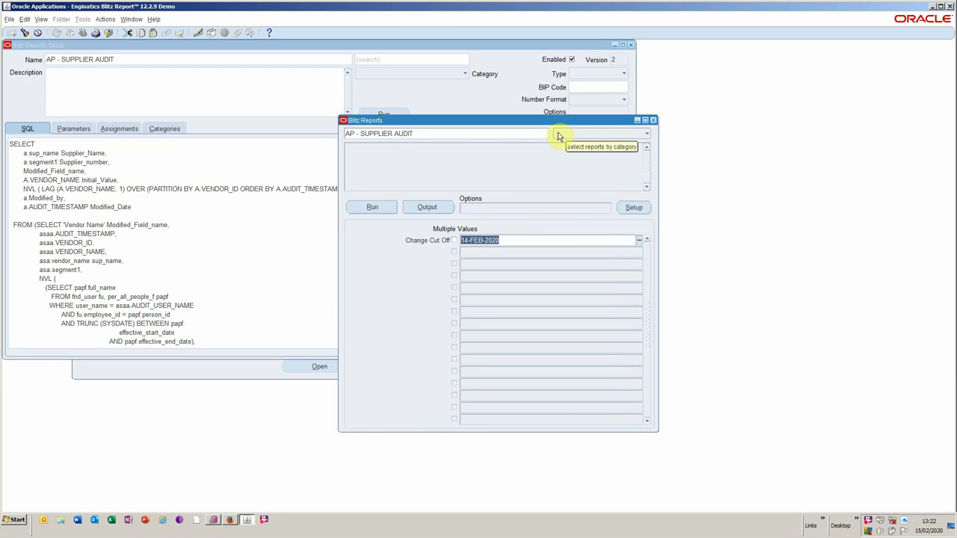
pyautogui.click(652, 119)
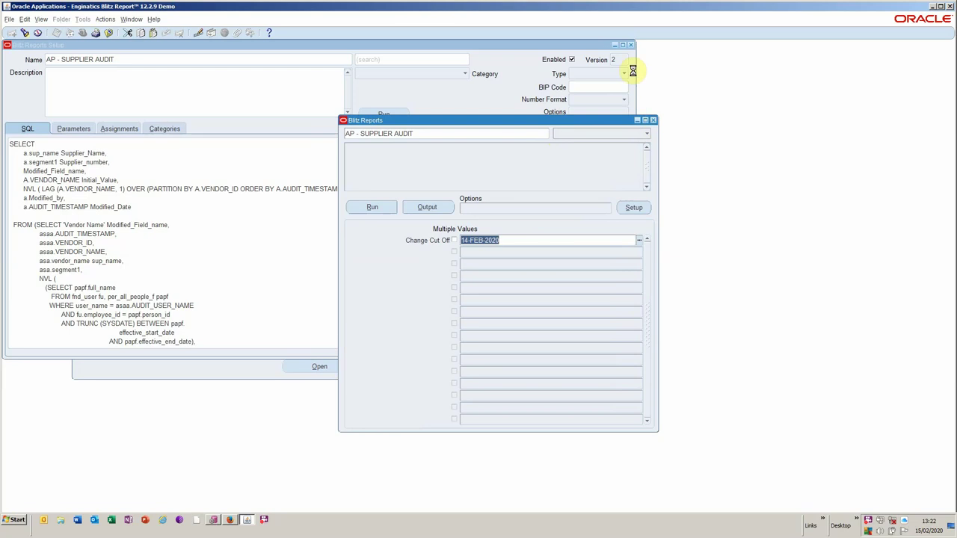
pyautogui.click(630, 45)
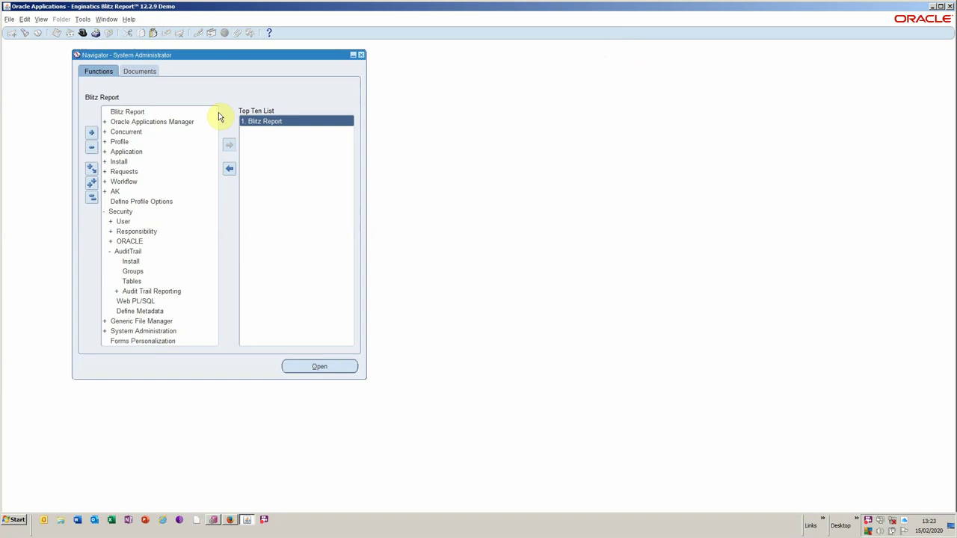
# Open the Audit Groups form under Security > AuditTrail and retrieve the AUDIT_SUPPLIER group using the filter Audit%
pyautogui.click(127, 251)
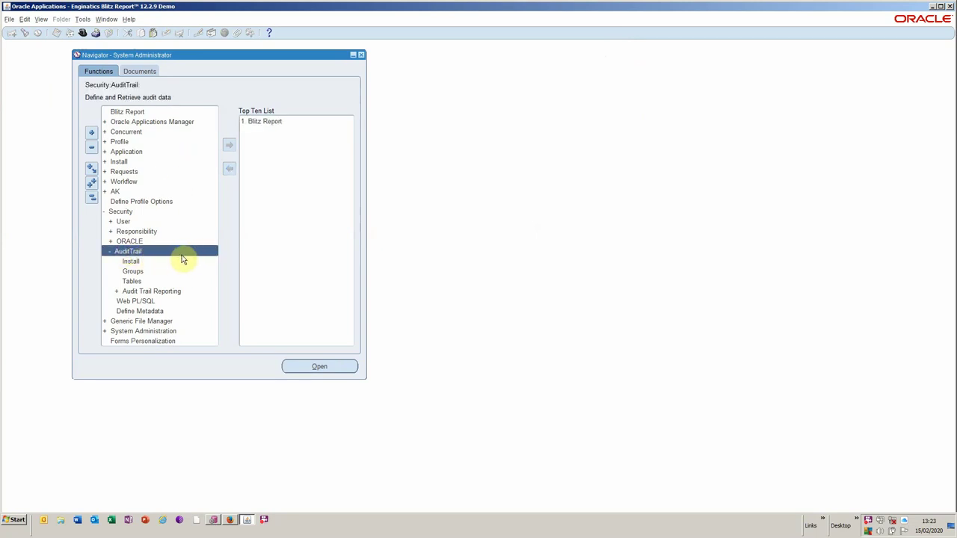
pyautogui.doubleClick(137, 272)
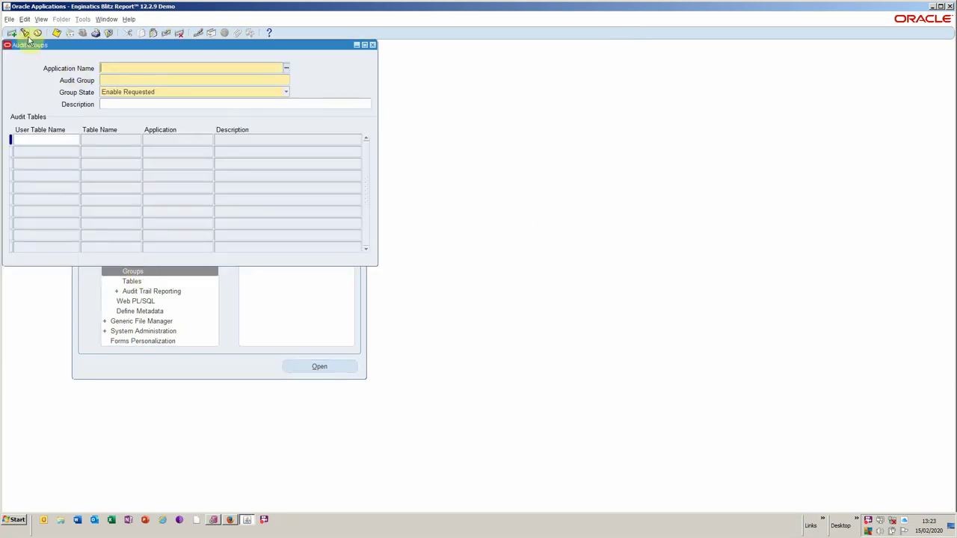
pyautogui.click(26, 35)
pyautogui.write('a')
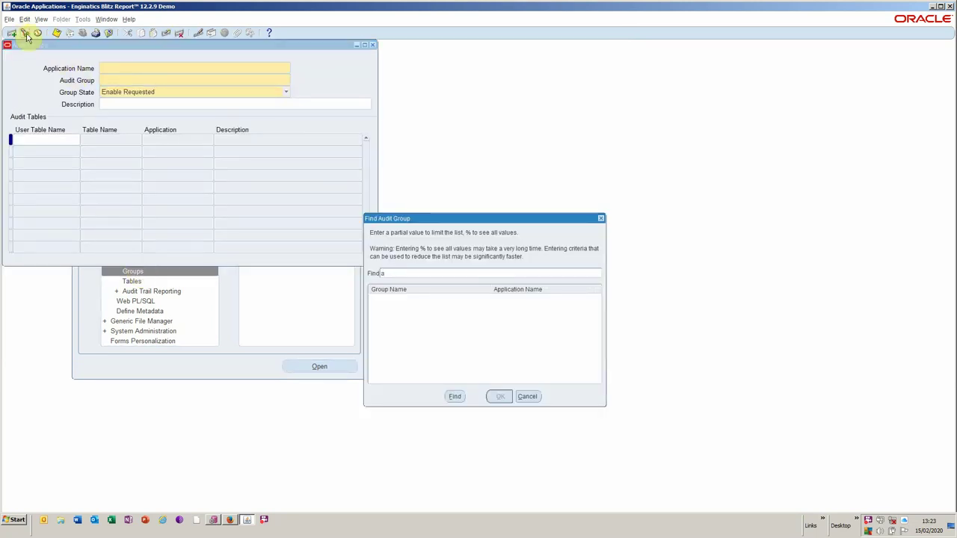
pyautogui.write('u%')
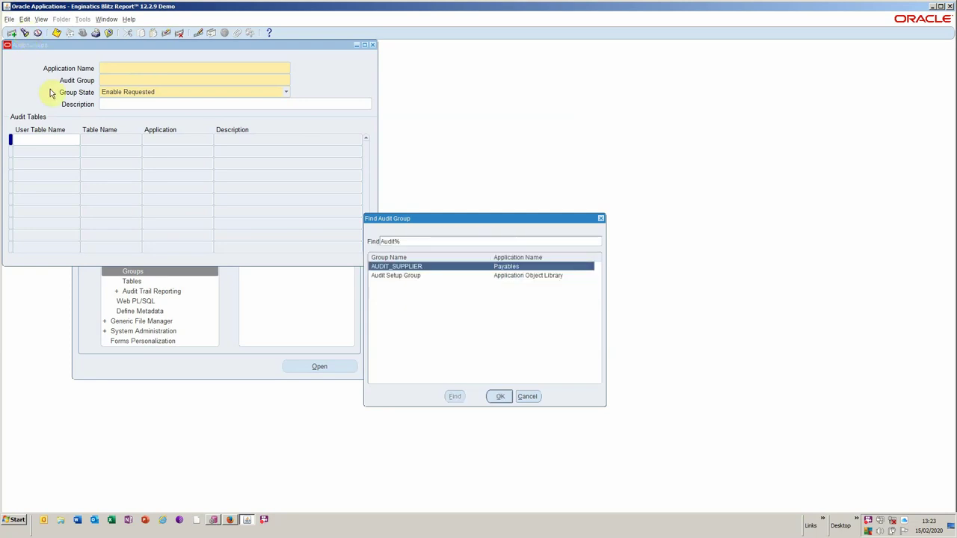
pyautogui.doubleClick(381, 265)
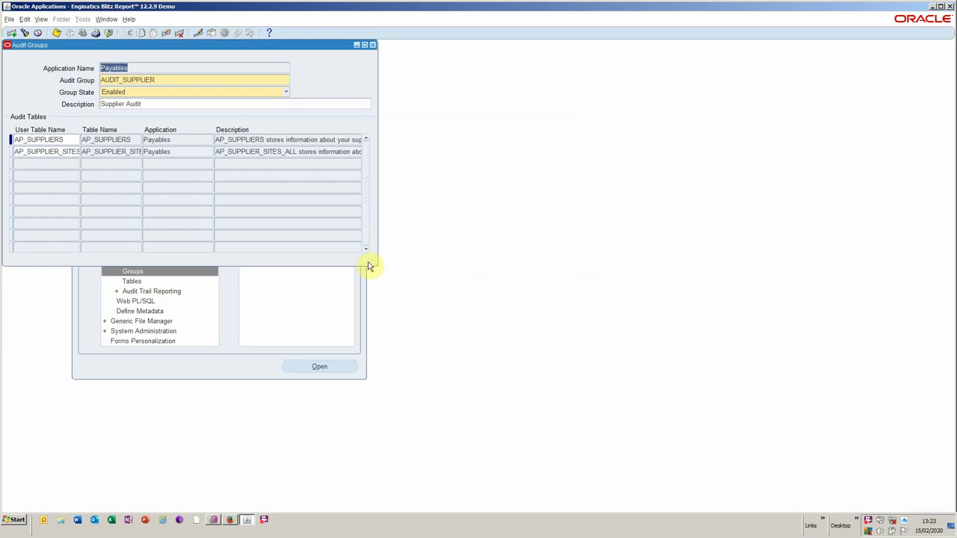
# Inspect the AP_SUPPLIERS and supplier sites tables in the audit group, and close the form
pyautogui.click(66, 139)
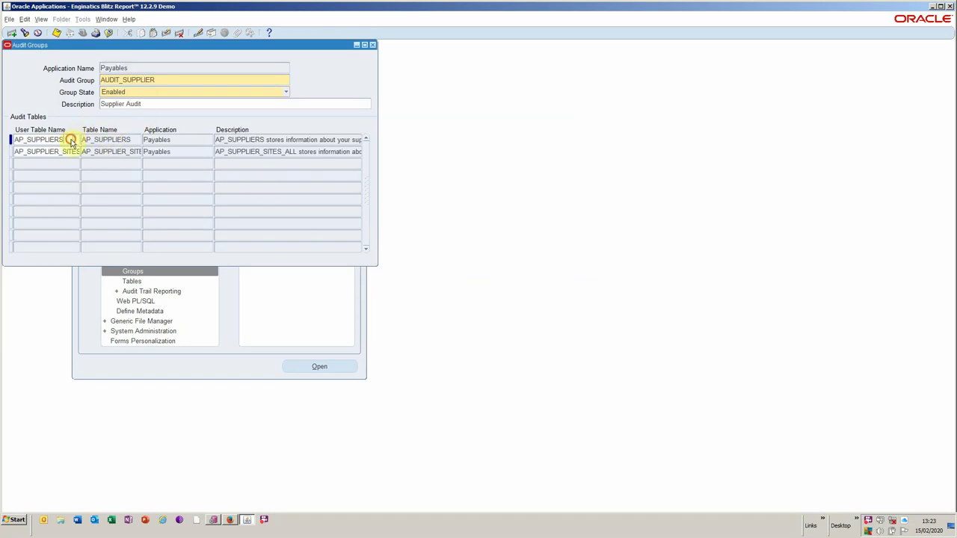
pyautogui.click(110, 152)
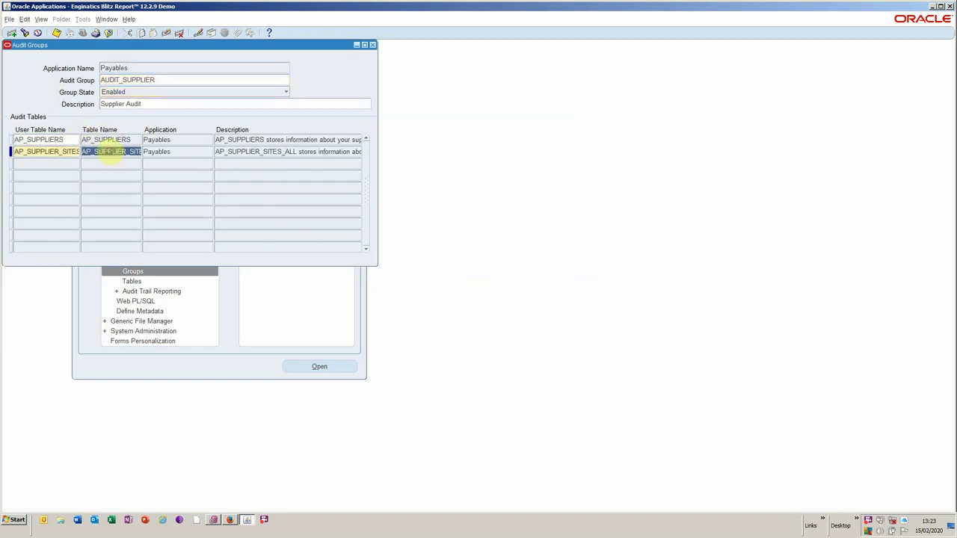
pyautogui.click(372, 45)
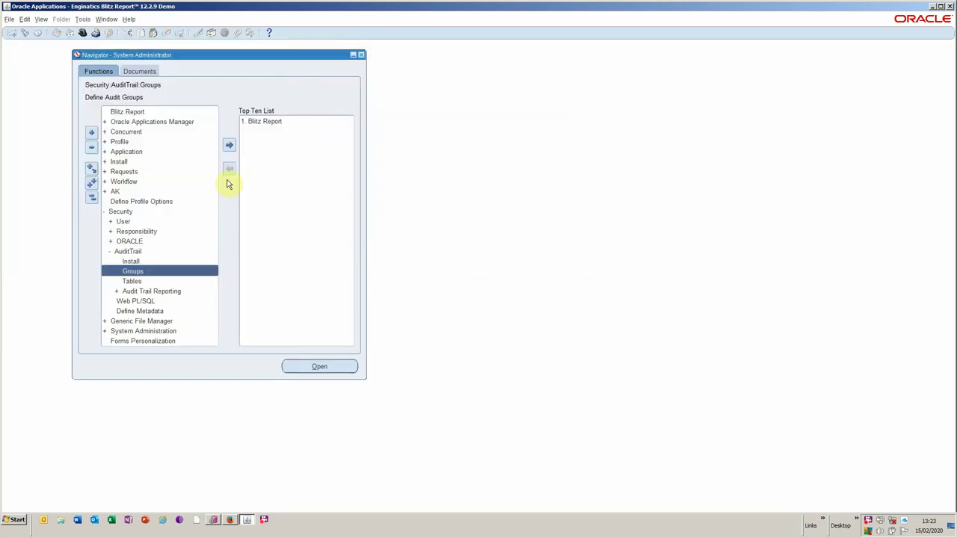
# Open the Audit Tables form and retrieve the AP_SUPPLIERS table by searching for ap_sup%
pyautogui.doubleClick(150, 282)
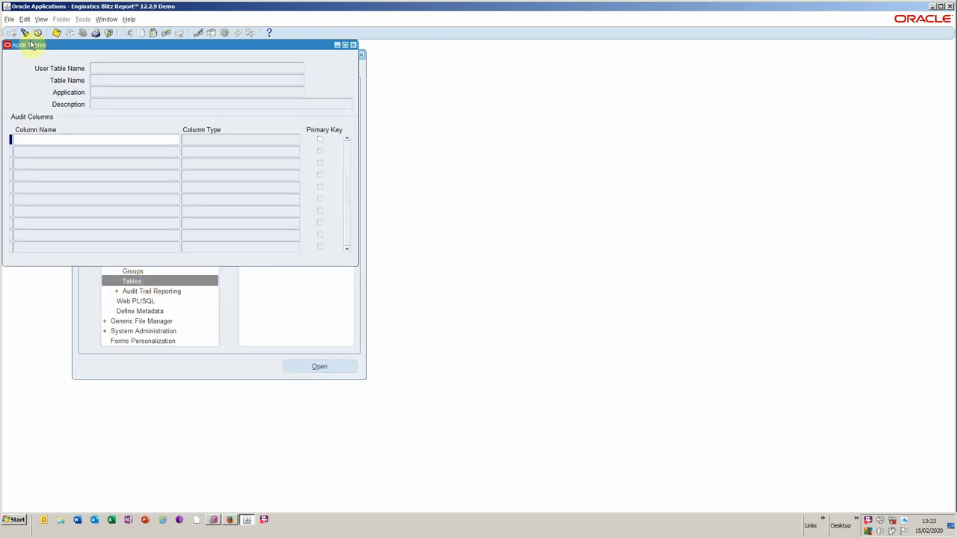
pyautogui.click(25, 32)
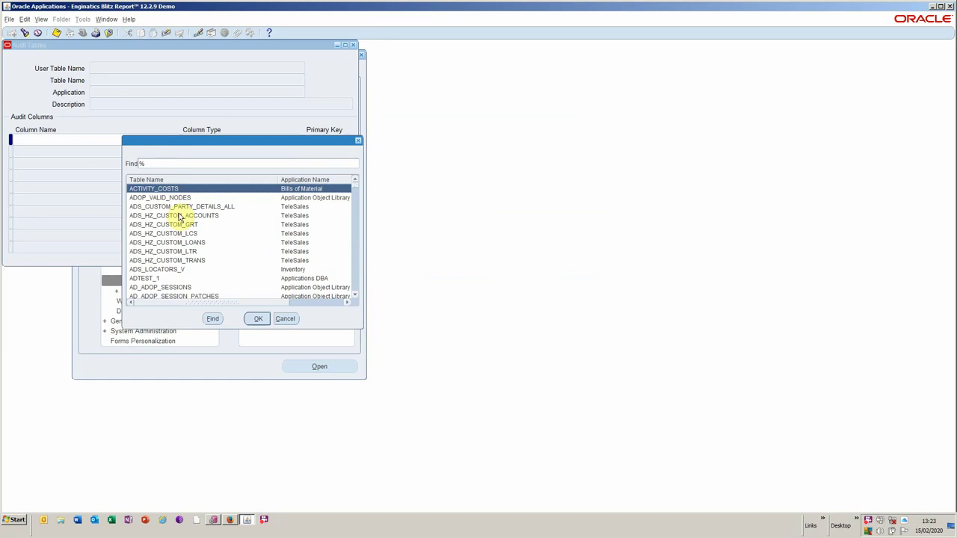
pyautogui.write('ap_')
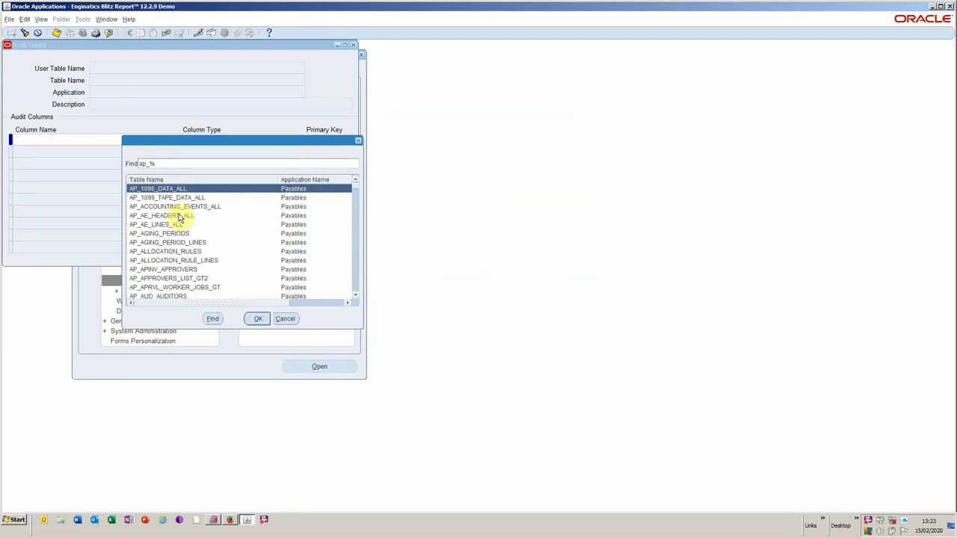
pyautogui.write('sup')
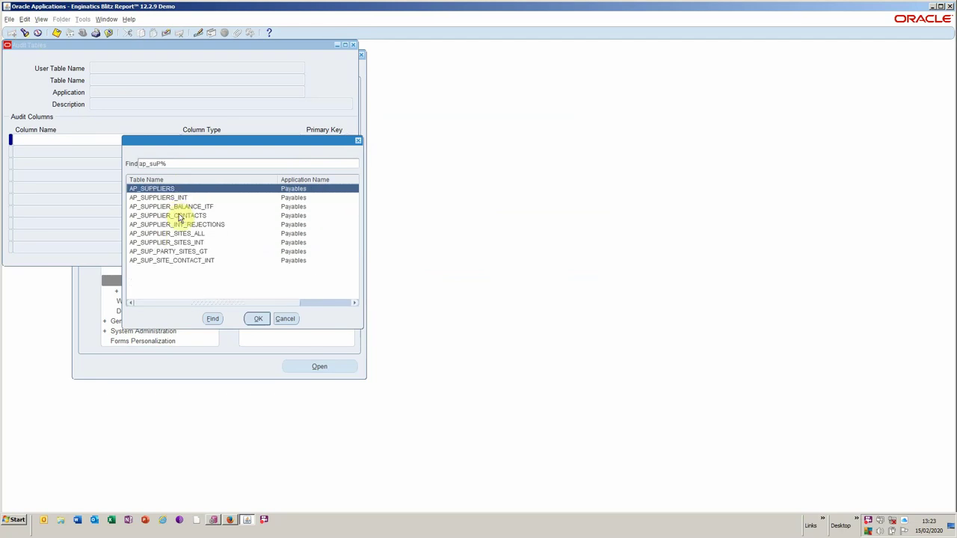
pyautogui.press('Return')
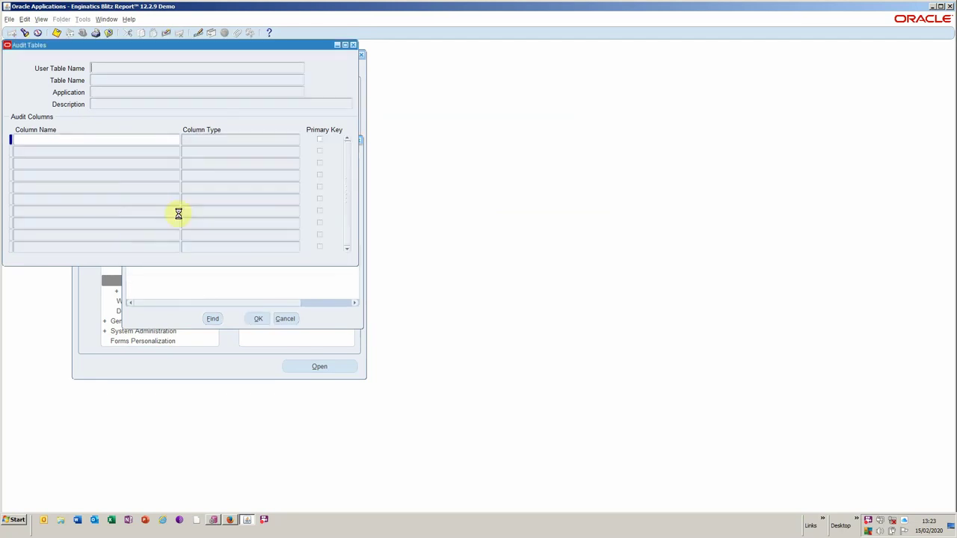
# Review the audited columns of AP_SUPPLIERS down to VENDOR_NAME, check where another column can be added, and close the form
pyautogui.click(347, 215)
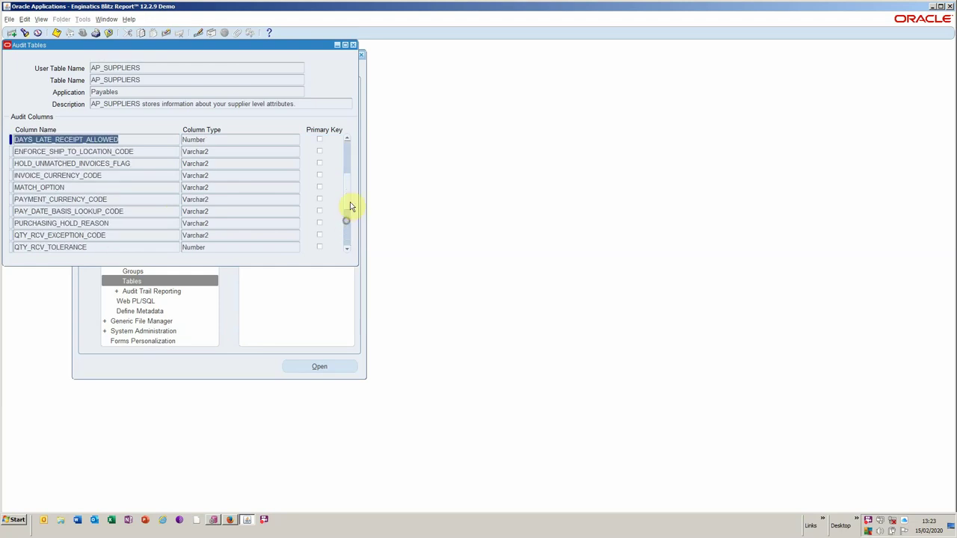
pyautogui.click(347, 246)
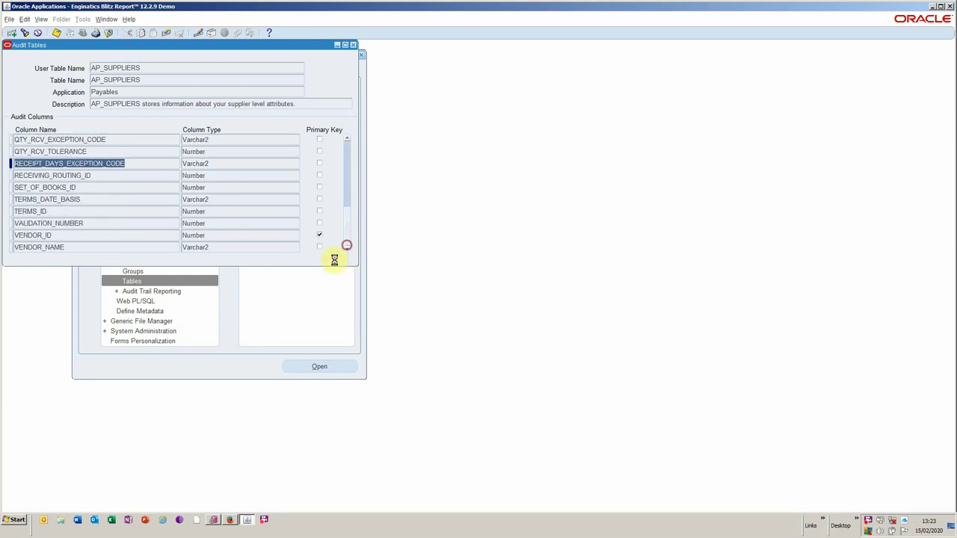
pyautogui.click(85, 247)
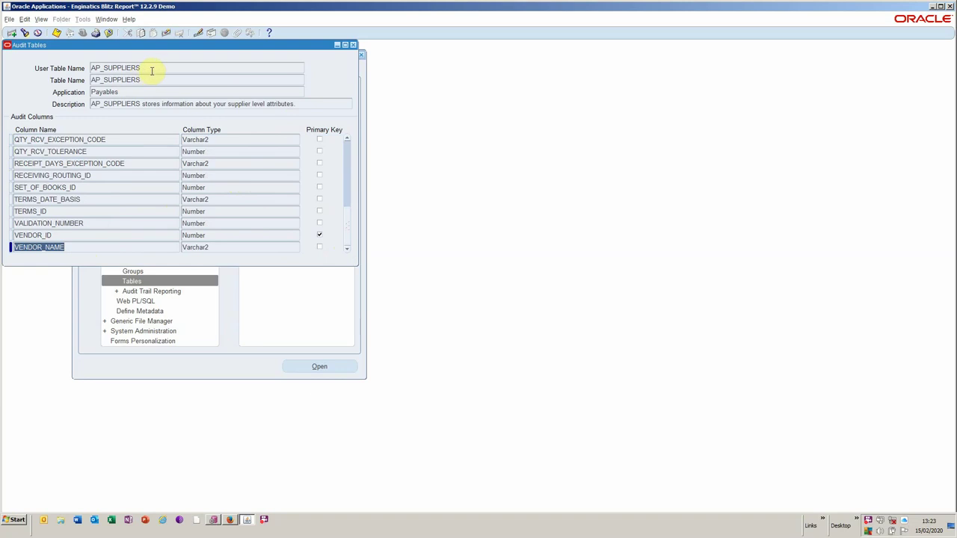
pyautogui.press('Down')
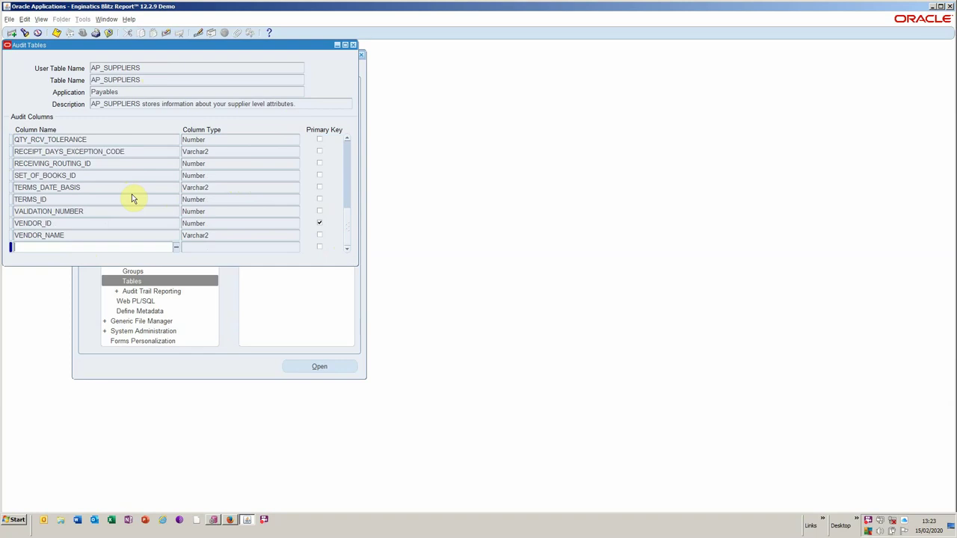
pyautogui.click(171, 33)
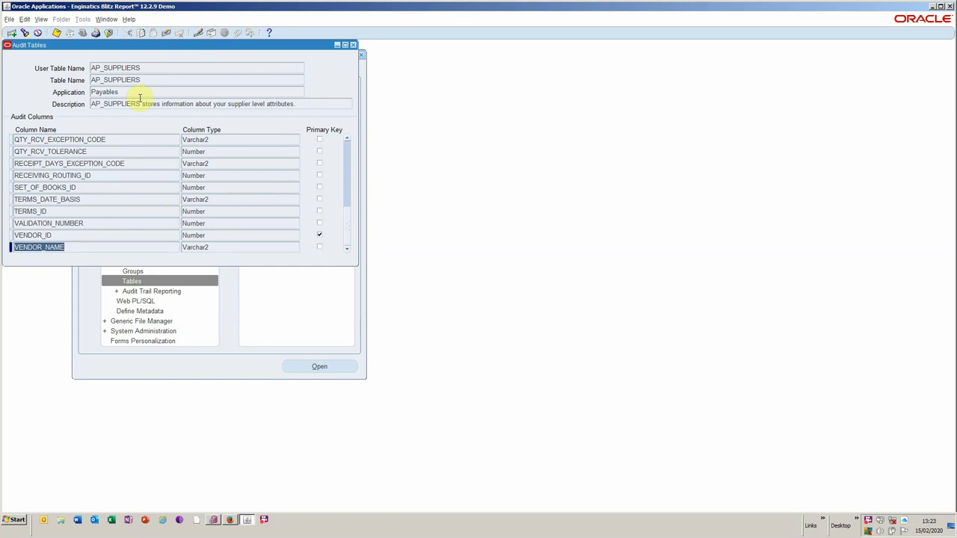
pyautogui.click(353, 44)
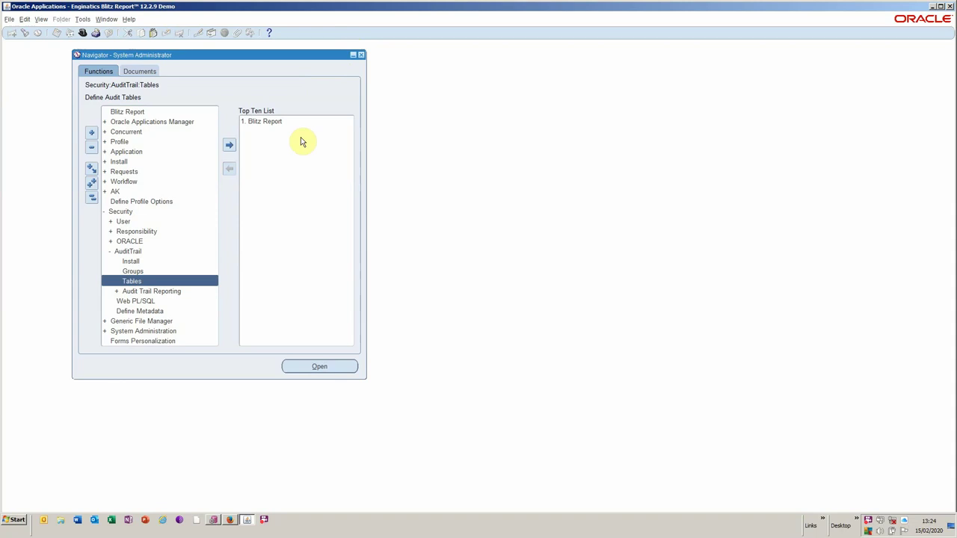
# Switch to PL/SQL Developer and review the supplier audit query from its selected output columns
pyautogui.hotkey('alt', 'Tab')
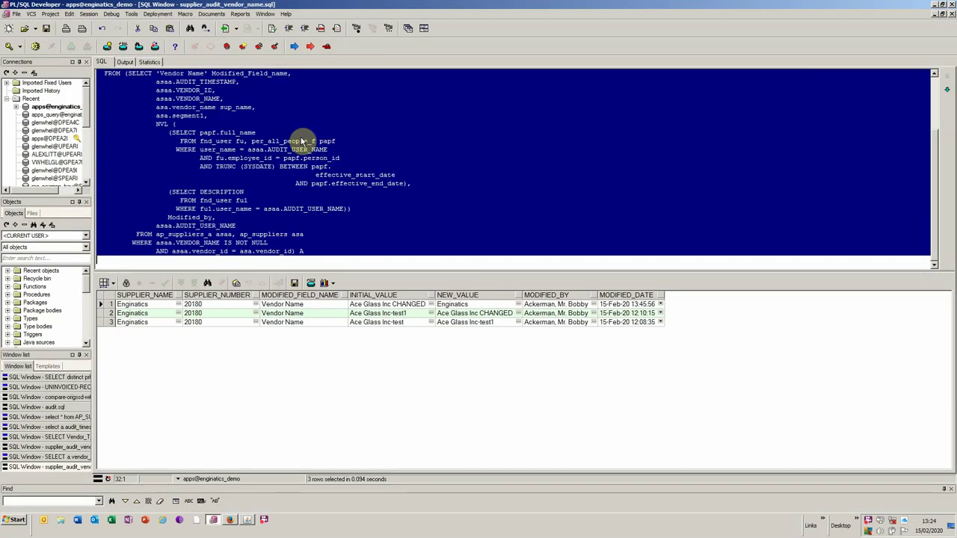
pyautogui.click(258, 156)
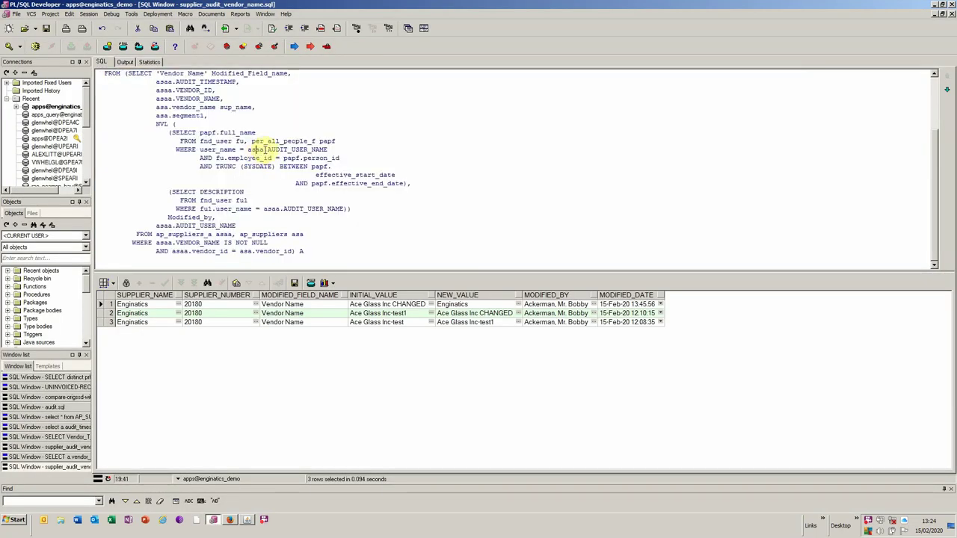
pyautogui.scroll(3, 263, 142)
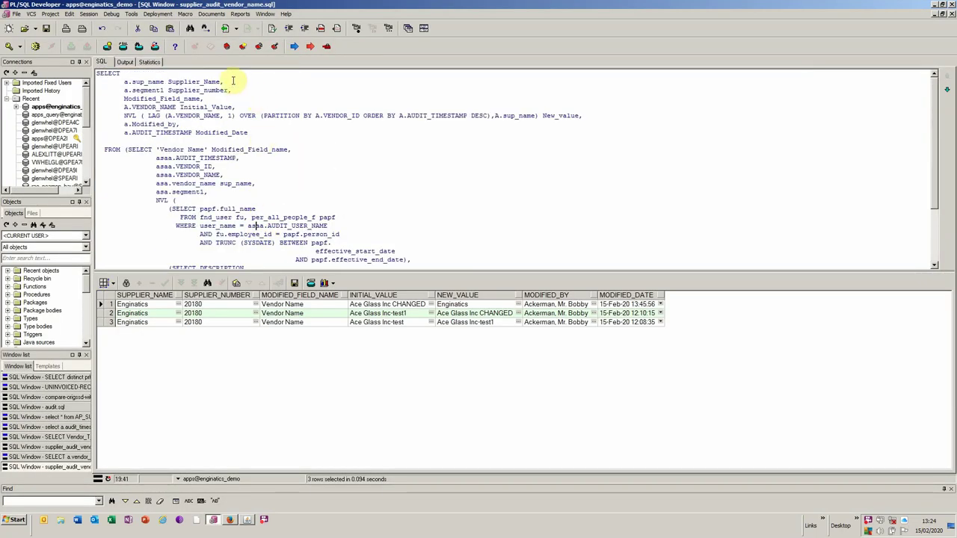
pyautogui.moveTo(233, 81); pyautogui.dragTo(204, 82)
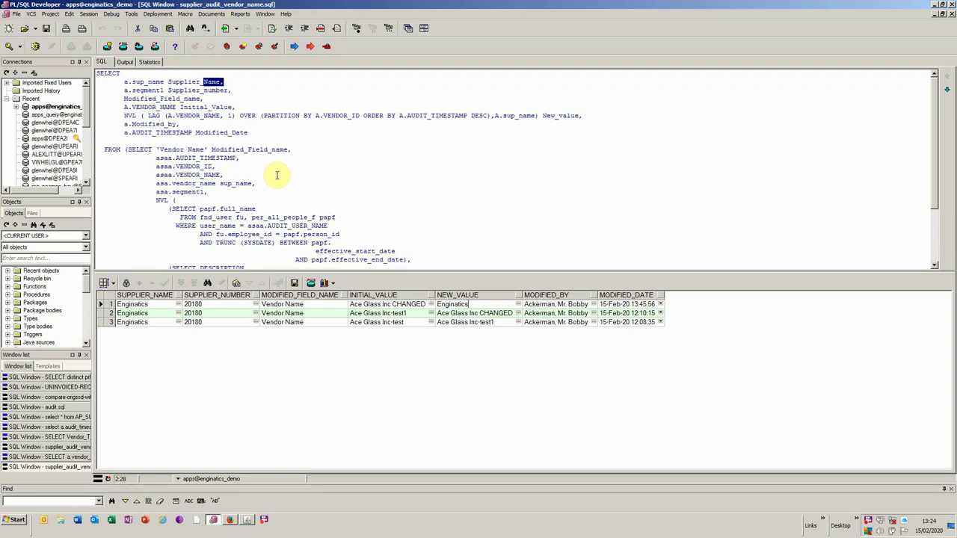
# Run the supplier vendor name audit query and copy its entire SQL text
pyautogui.click(97, 73)
pyautogui.press('F8')
pyautogui.moveTo(97, 72); pyautogui.dragTo(363, 271)
pyautogui.rightClick(281, 186)
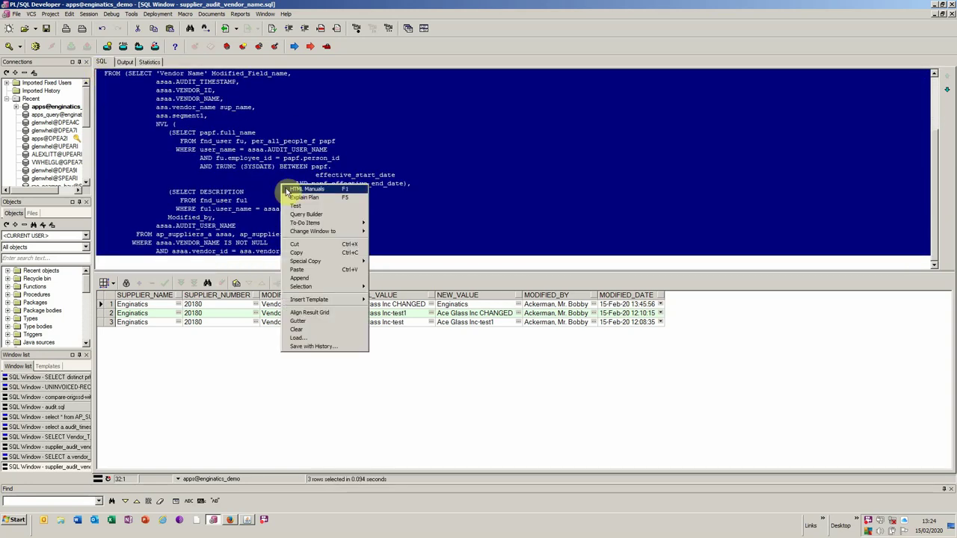
pyautogui.click(299, 253)
# Switch back to Oracle Applications, open Blitz Report and load the AP - SUPPLIER AUDIT report
pyautogui.hotkey('alt', 'Tab')
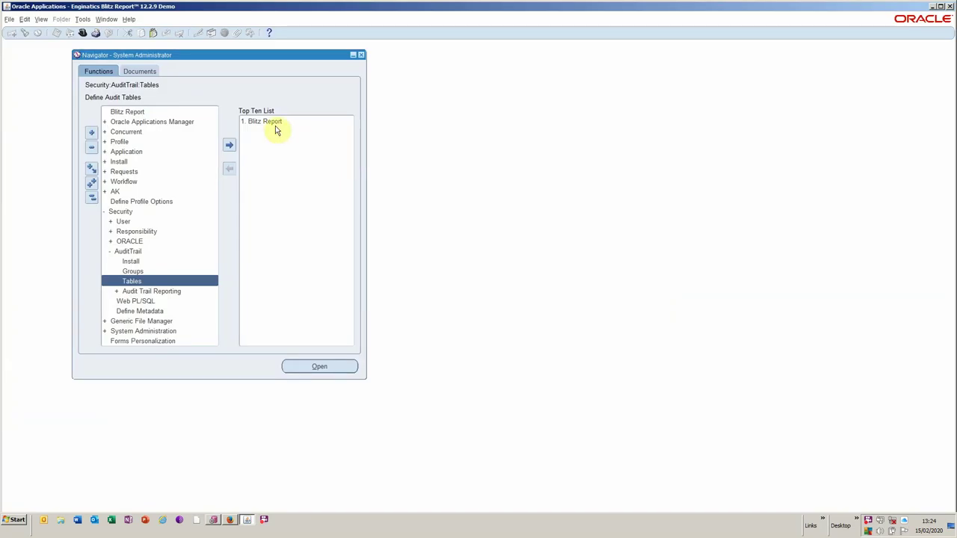
pyautogui.doubleClick(273, 121)
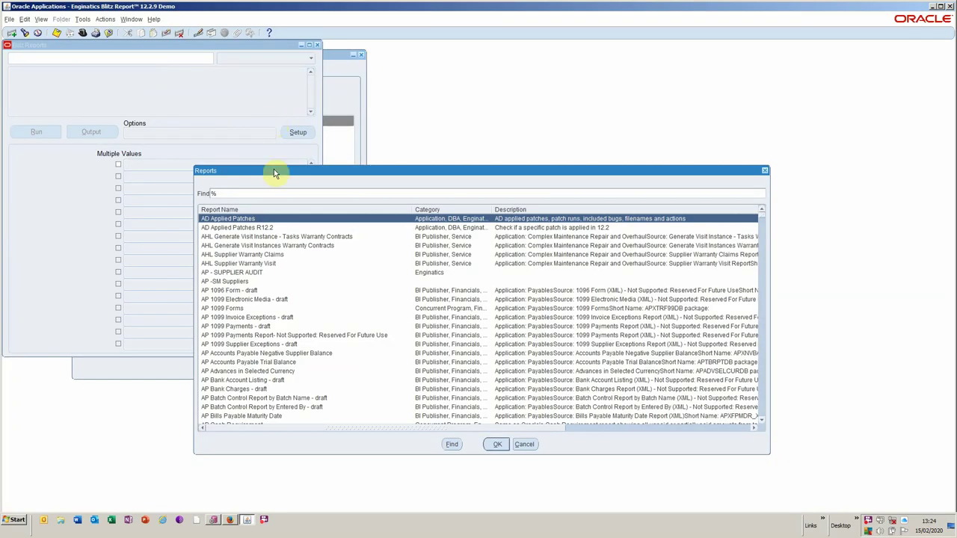
pyautogui.write('ap')
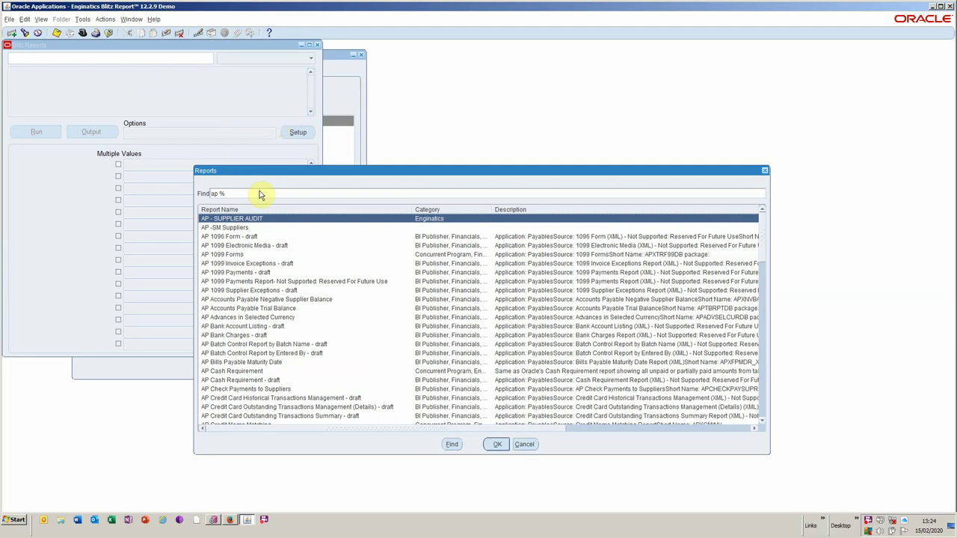
pyautogui.doubleClick(263, 222)
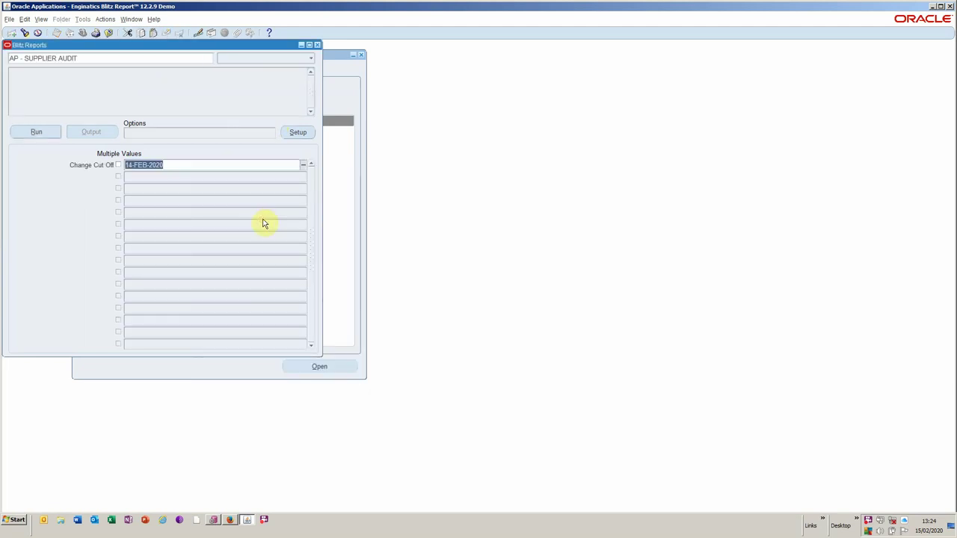
# Open the report's setup and add the comment "sign off for UAT" to version 2 in its version history
pyautogui.click(296, 132)
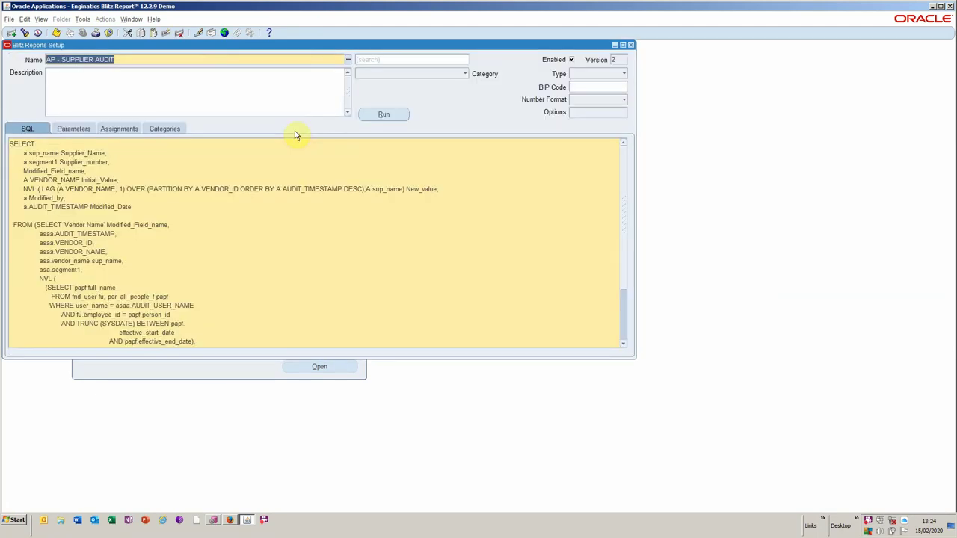
pyautogui.doubleClick(614, 61)
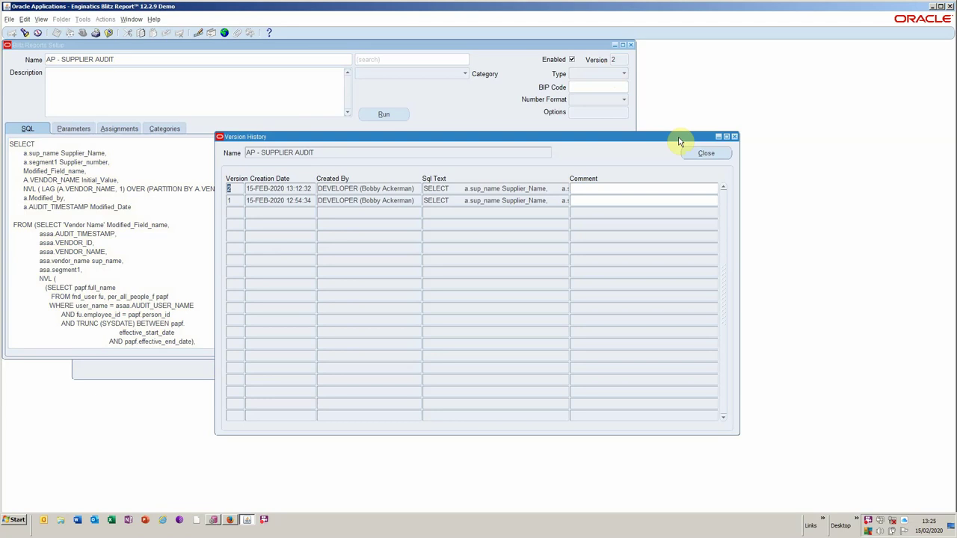
pyautogui.click(619, 188)
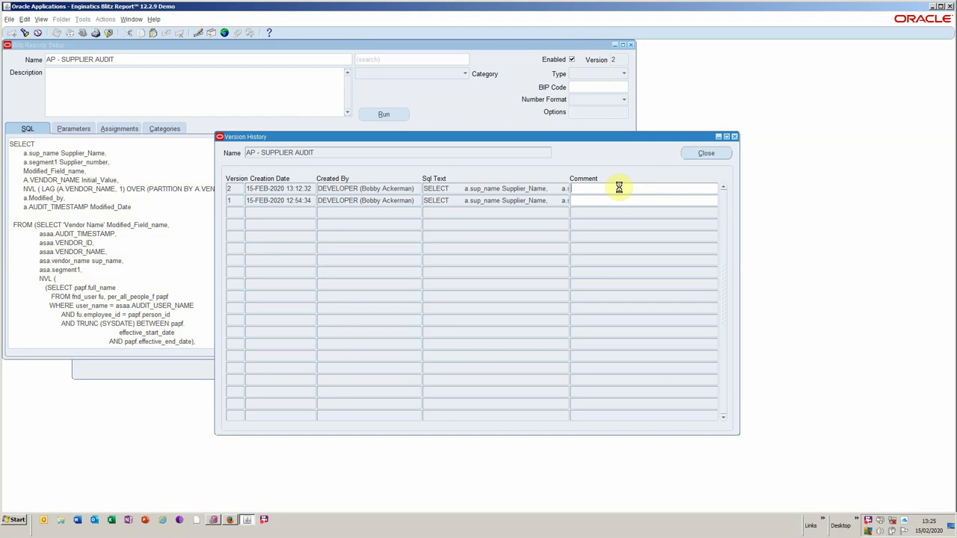
pyautogui.write('sign off for UAT')
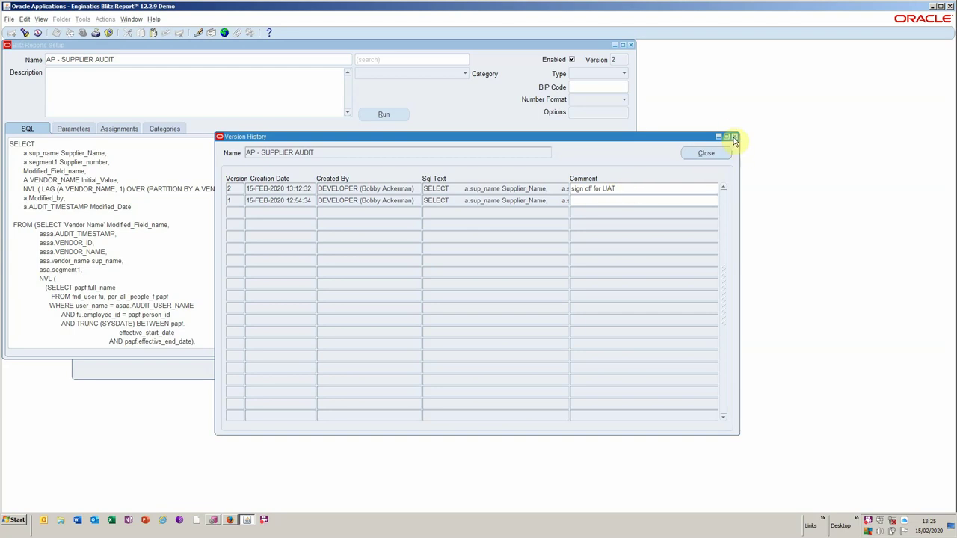
pyautogui.click(705, 153)
# Replace the report's entire SQL with the copied supplier audit query and select the full text for review
pyautogui.click(147, 166)
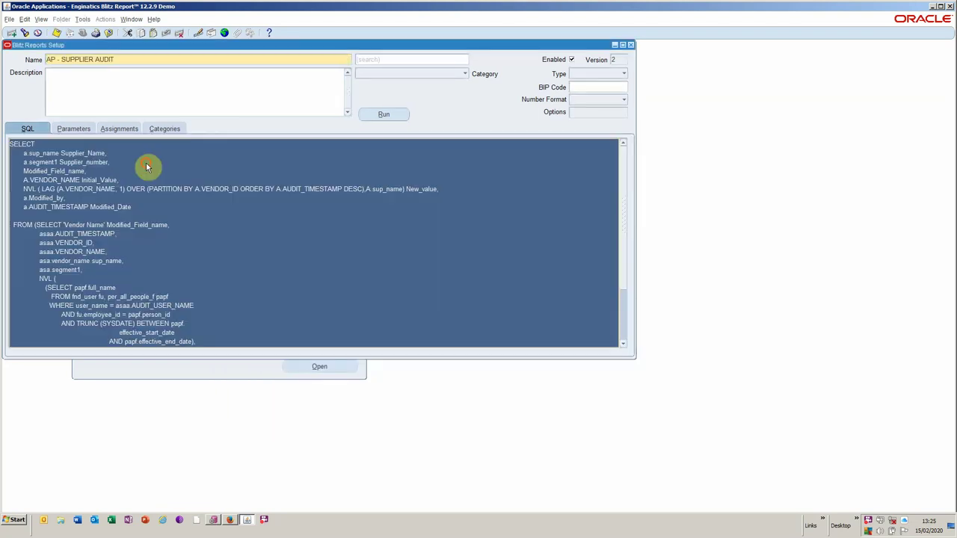
pyautogui.press('Delete')
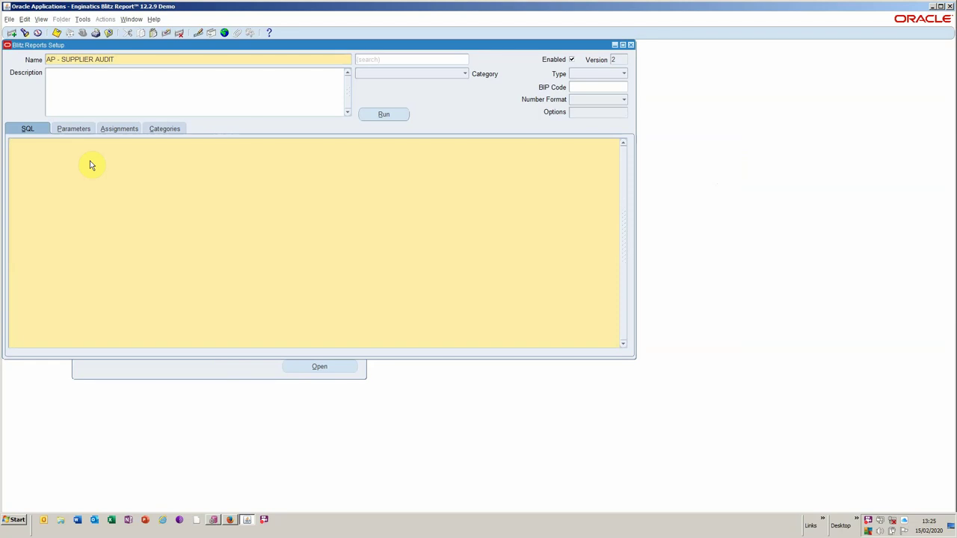
pyautogui.hotkey('ctrl', 'v')
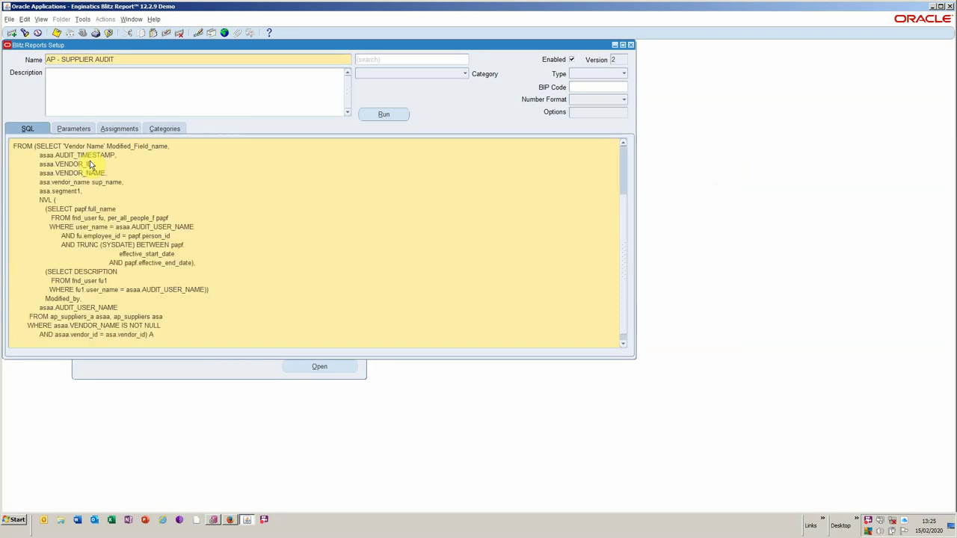
pyautogui.scroll(3, 90, 163)
pyautogui.hotkey('ctrl', 'a')
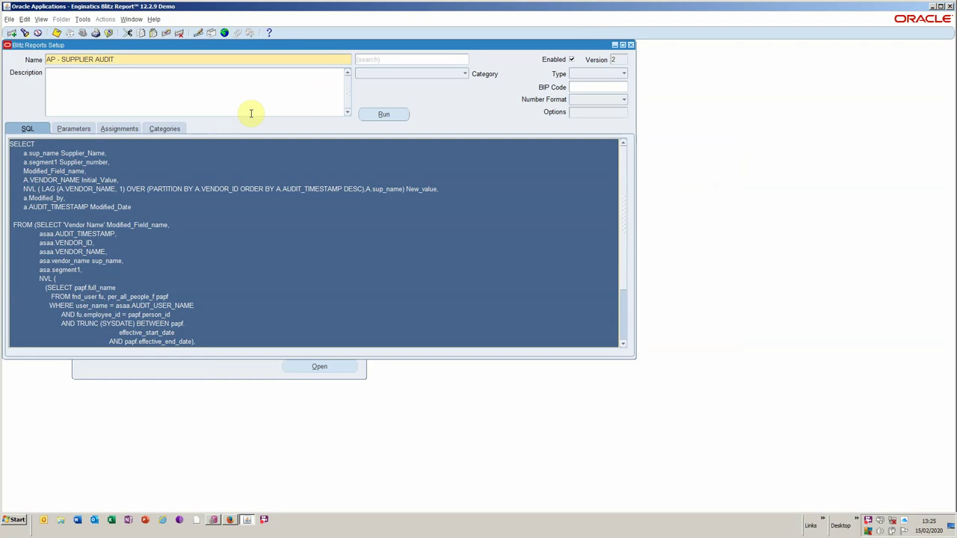
# Review the Change Cut Off parameter's SQL text, available types, matching value and default value, keeping its type as Date
pyautogui.click(62, 127)
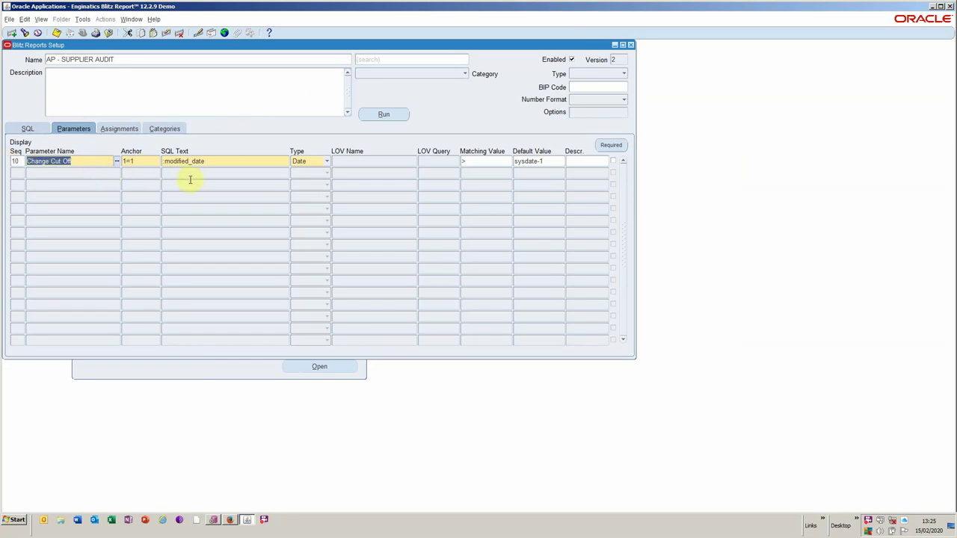
pyautogui.click(229, 162)
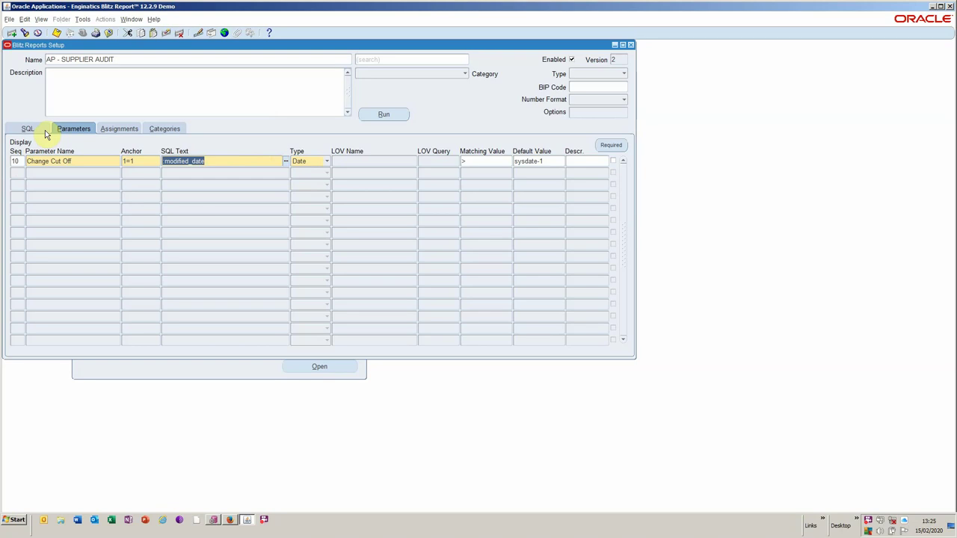
pyautogui.click(323, 162)
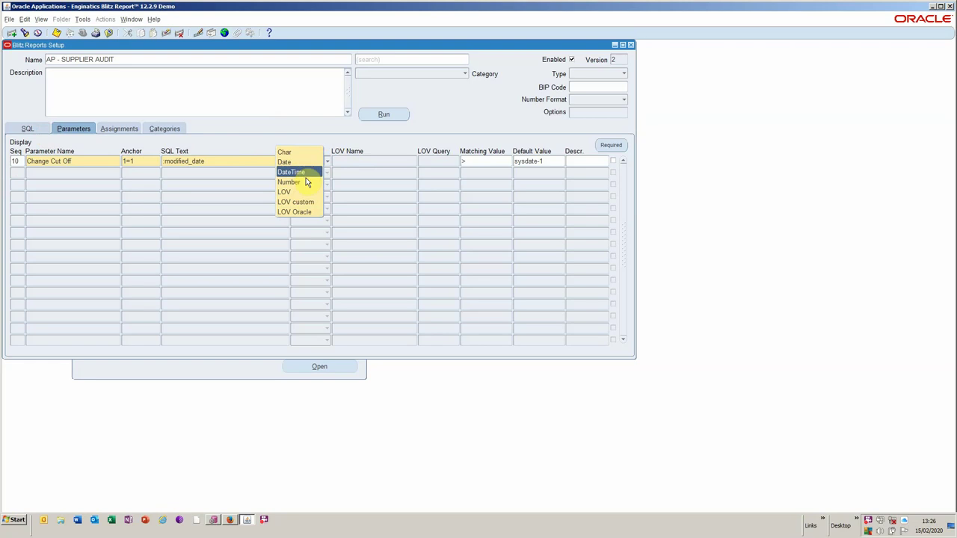
pyautogui.click(309, 163)
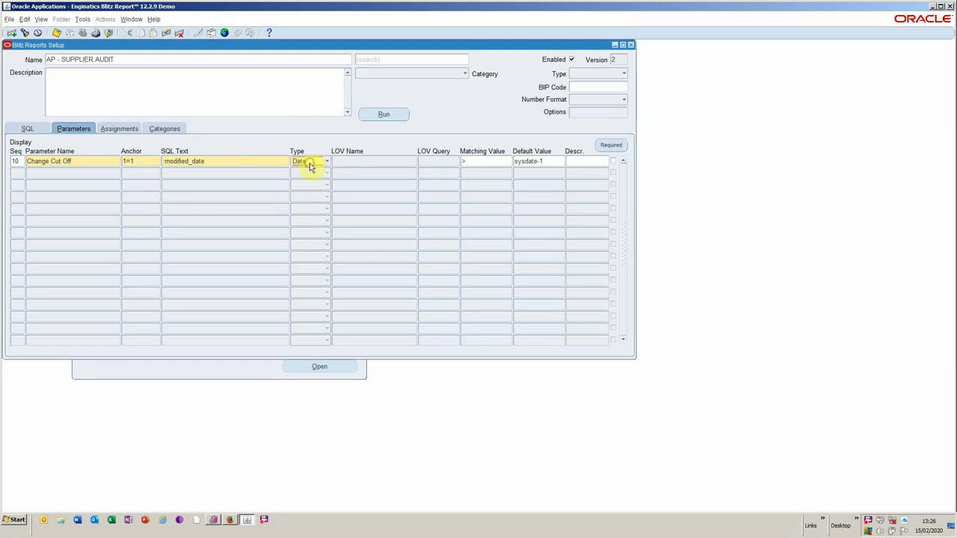
pyautogui.doubleClick(482, 163)
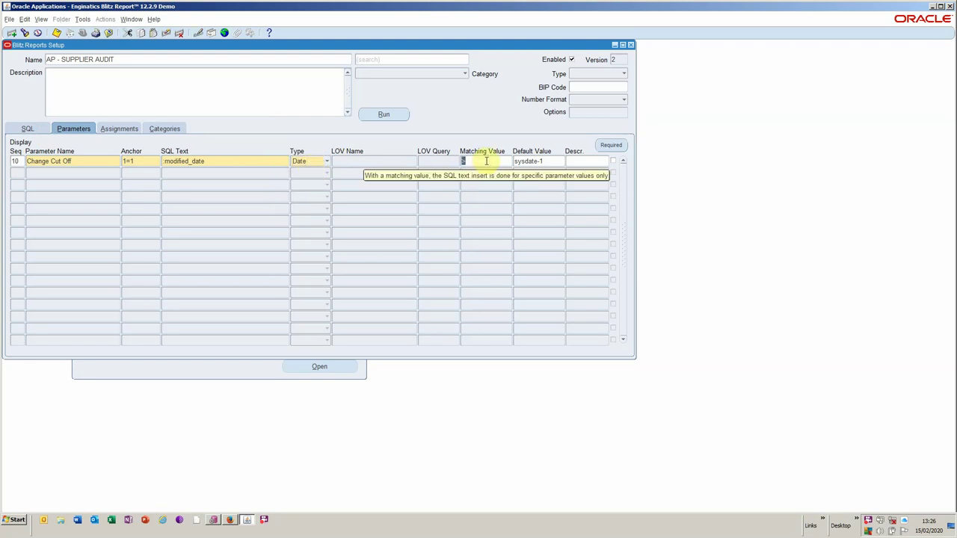
pyautogui.doubleClick(556, 161)
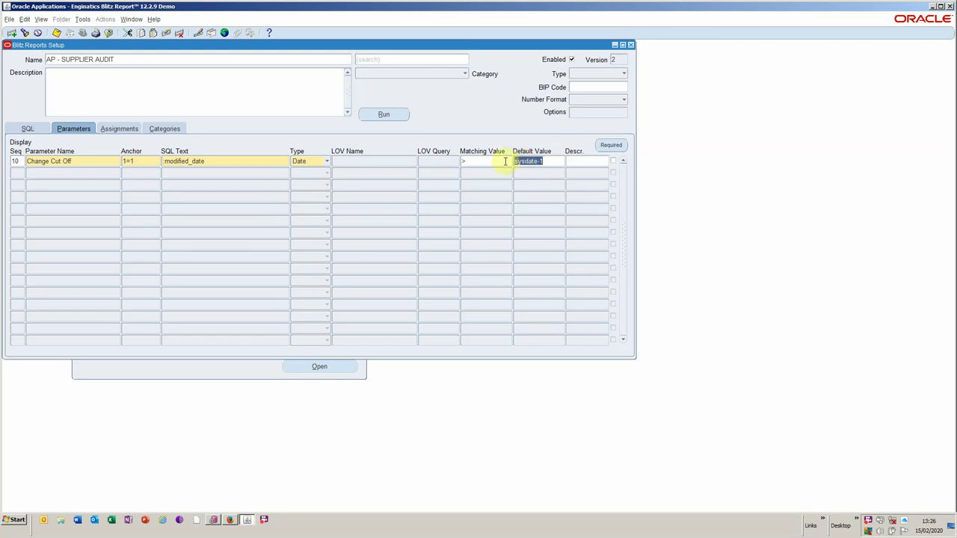
# Review the report's assignments and available assignment levels, clear the blank second assignment row, and check the report's categories
pyautogui.click(120, 129)
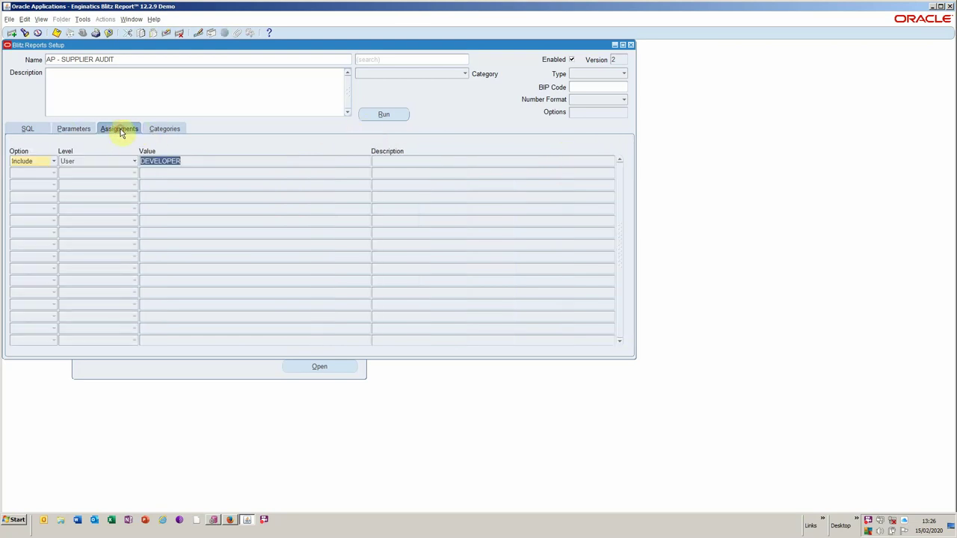
pyautogui.click(158, 171)
pyautogui.click(134, 173)
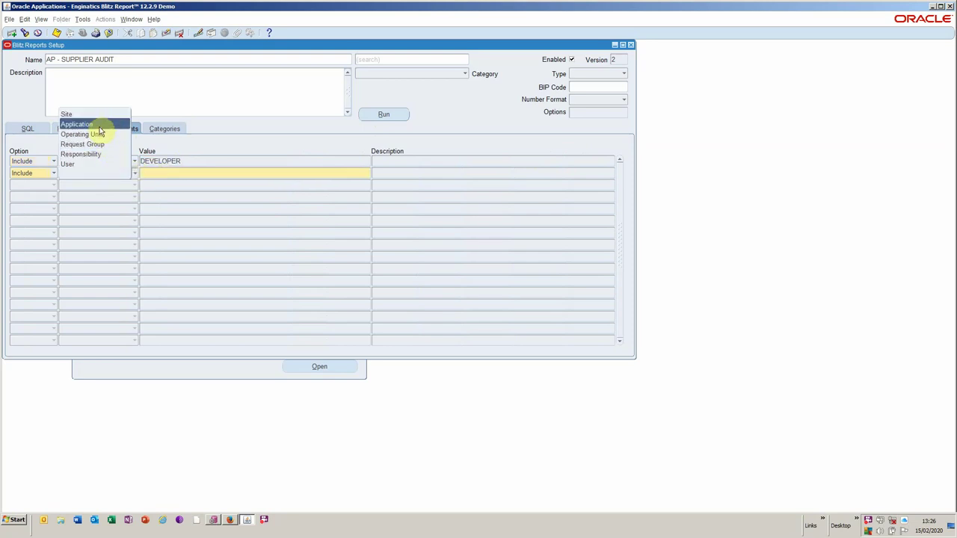
pyautogui.click(205, 174)
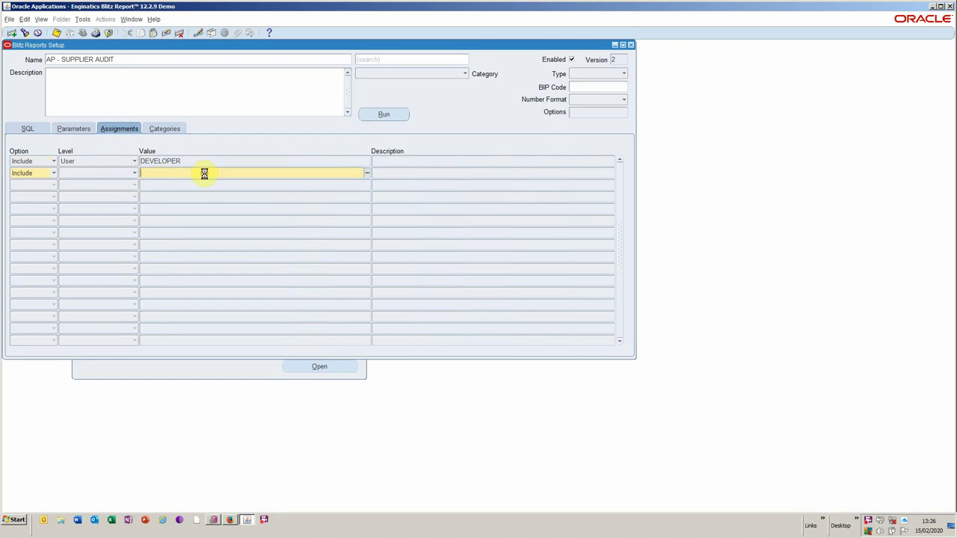
pyautogui.click(168, 33)
pyautogui.click(169, 130)
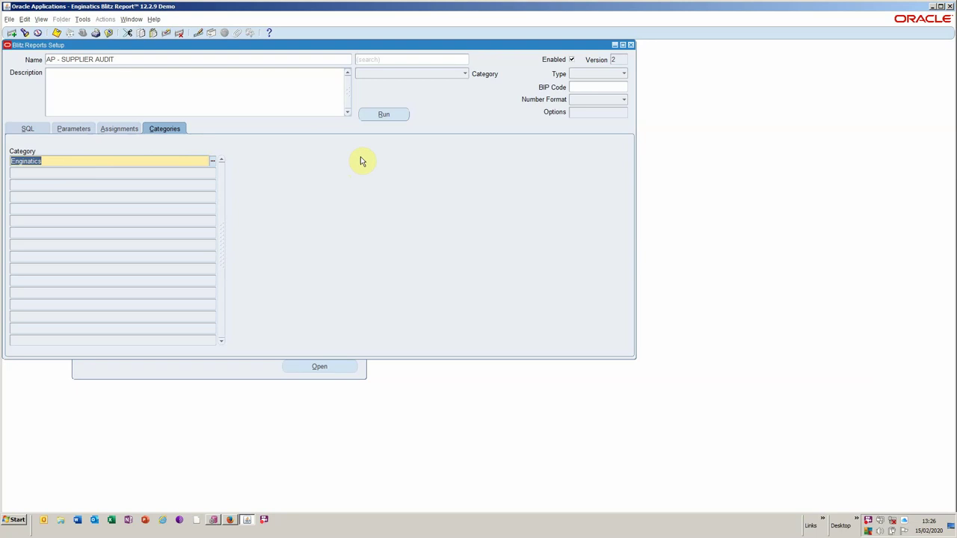
# Run the AP - SUPPLIER AUDIT report from its setup with the Change Cut Off date 14-FEB-2020
pyautogui.click(383, 114)
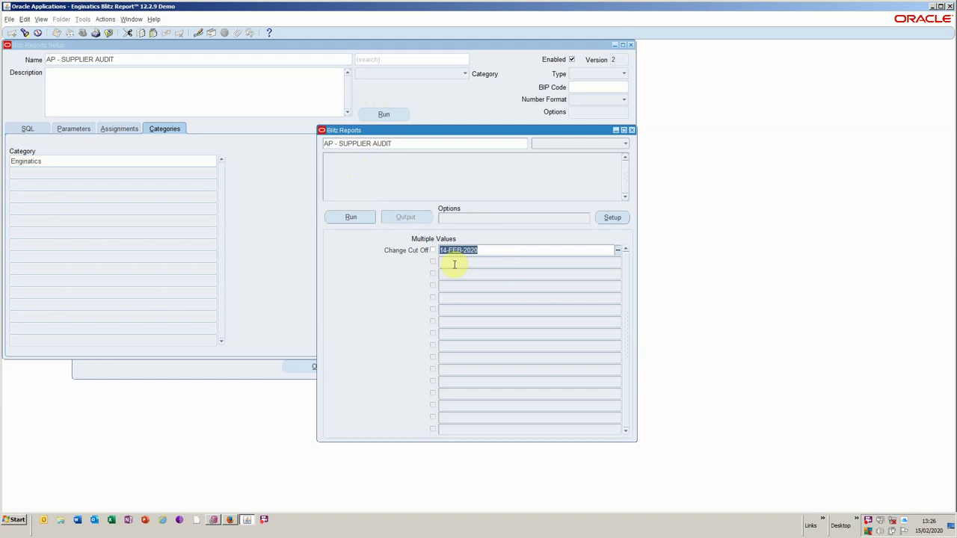
pyautogui.click(351, 217)
pyautogui.click(352, 218)
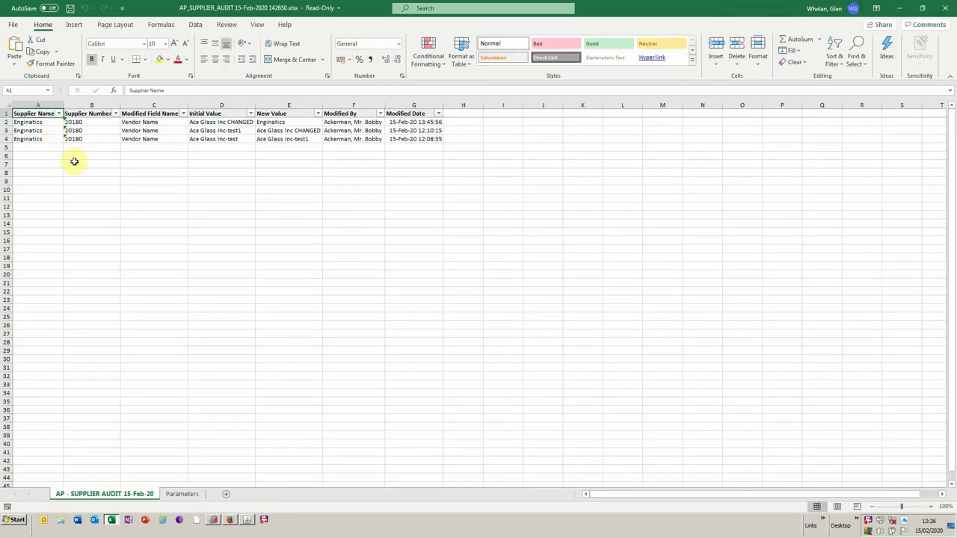
# Examine the first audit row's modified field name, initial value and new value in Excel, and switch back to Oracle Applications
pyautogui.click(165, 121)
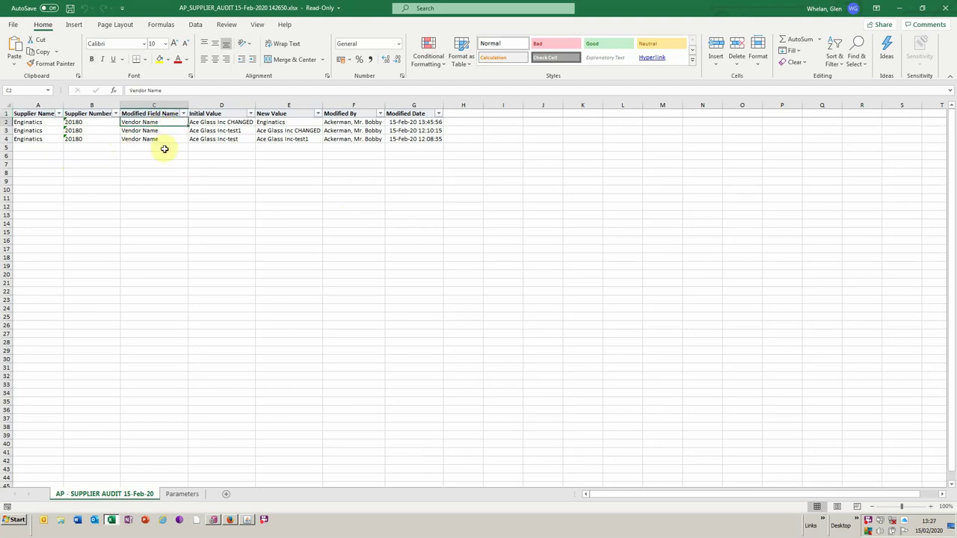
pyautogui.click(238, 122)
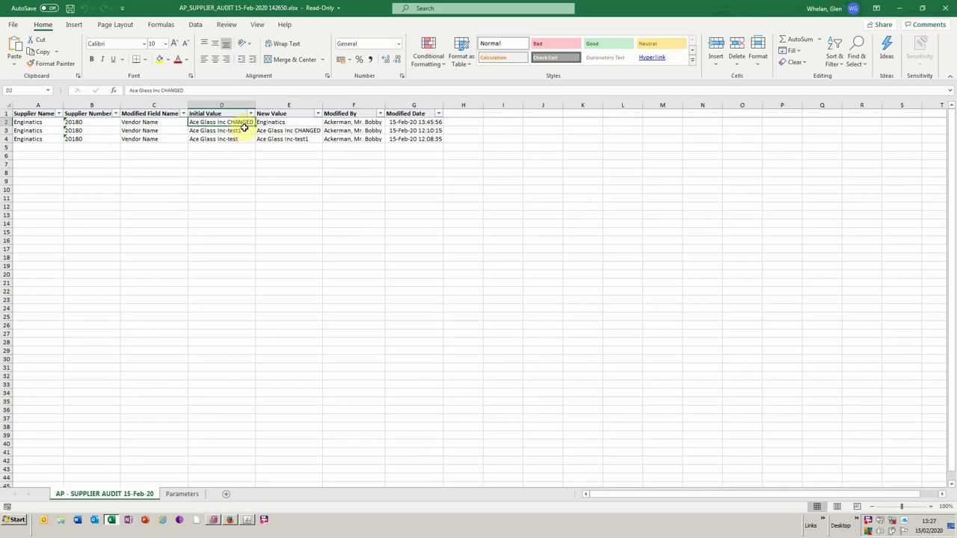
pyautogui.click(291, 123)
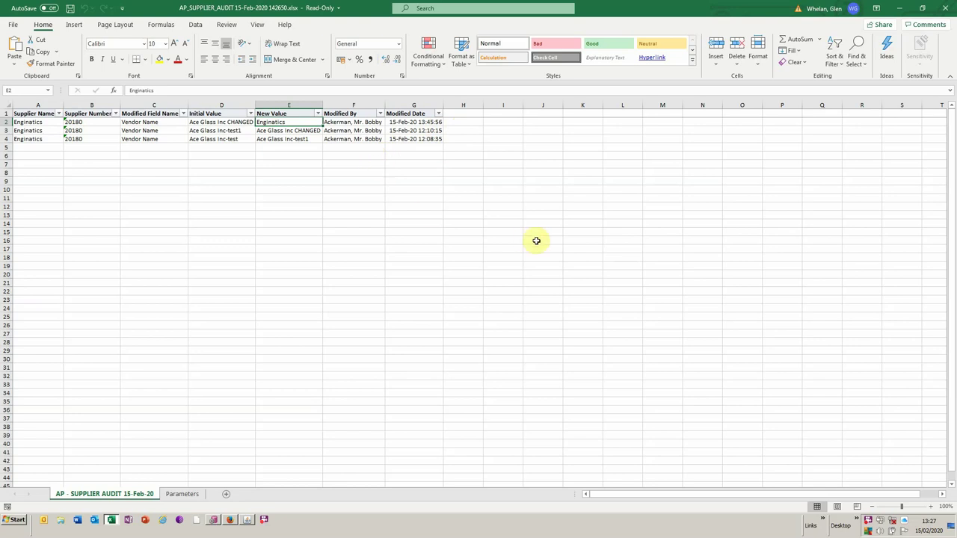
pyautogui.hotkey('alt', 'Tab')
pyautogui.hotkey('alt', 'Tab')
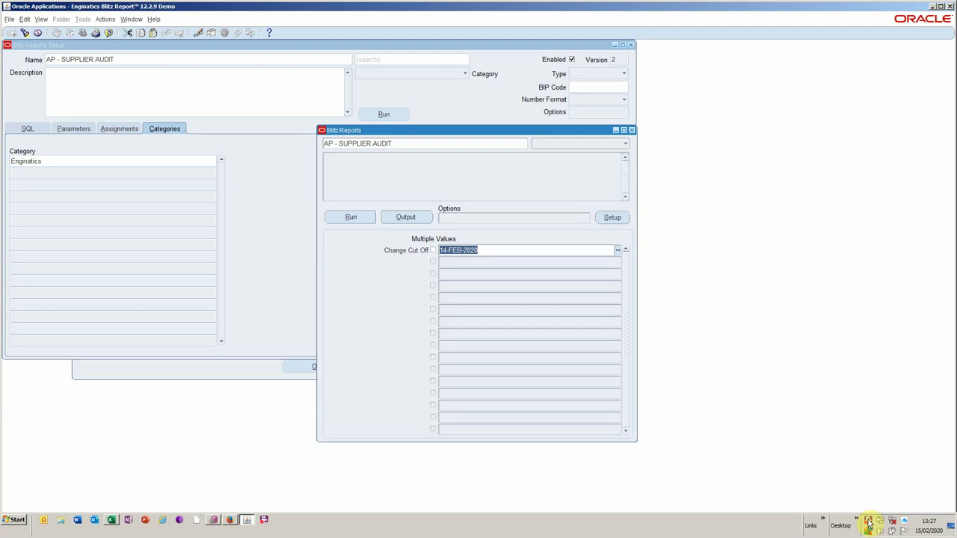
pyautogui.click(868, 523)
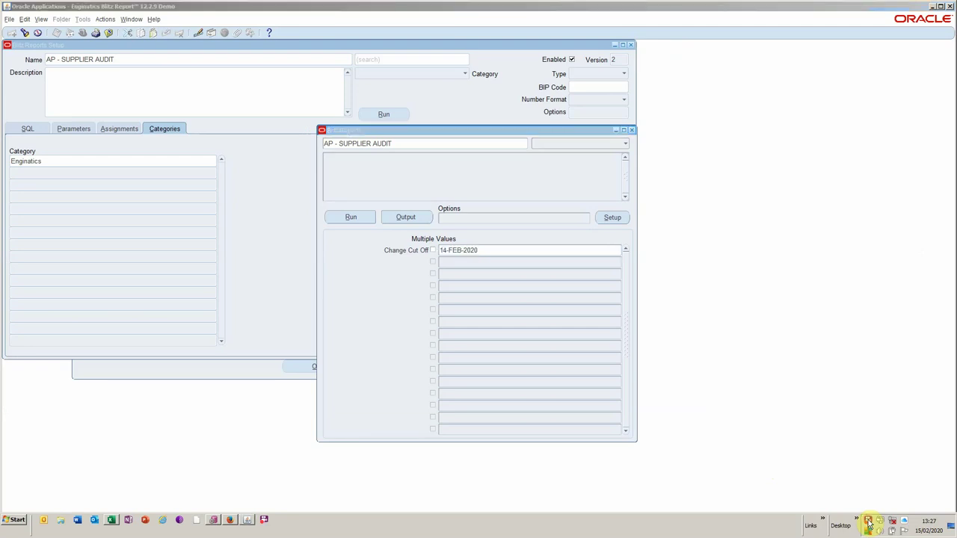